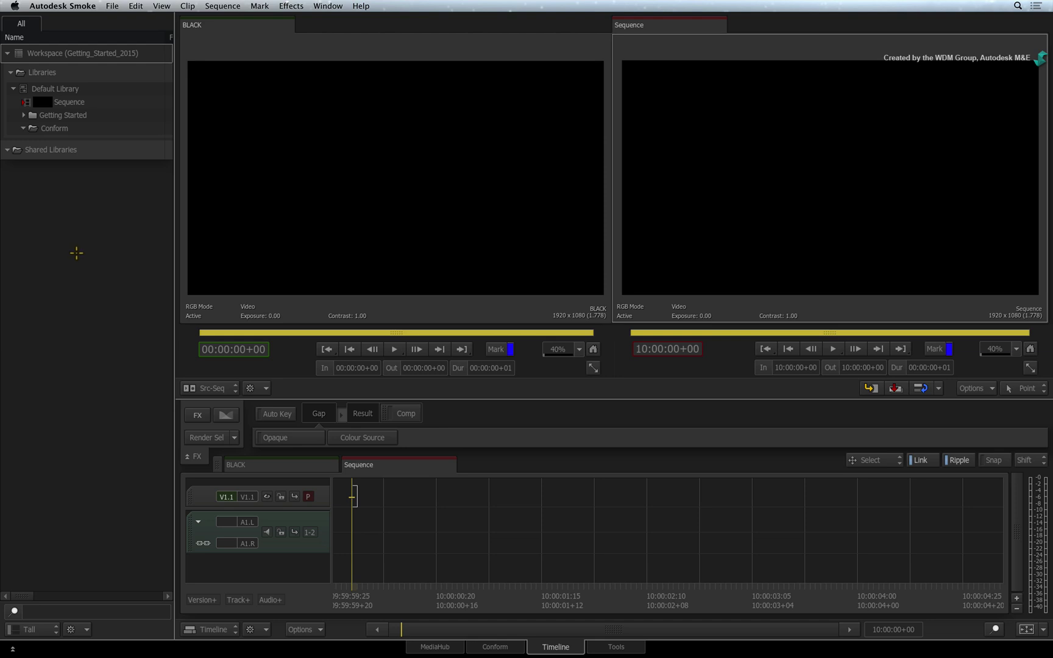
Step: Switch to the Conform workspace, showing an empty conform list
click(510, 646)
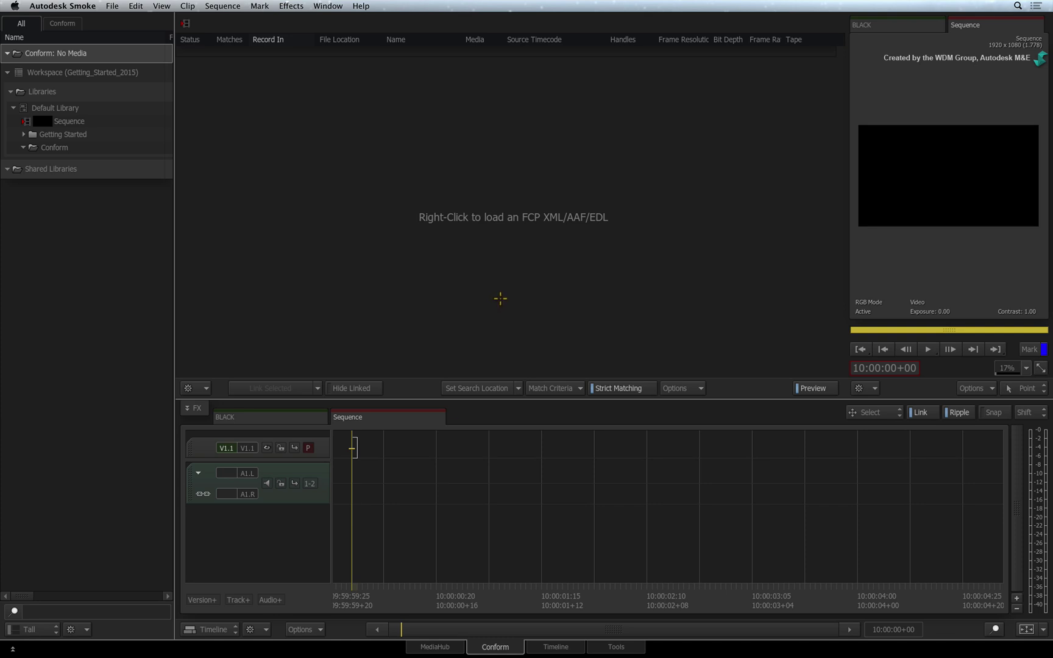
Step: Choose the Conform folder under Default Library as the destination
click(58, 147)
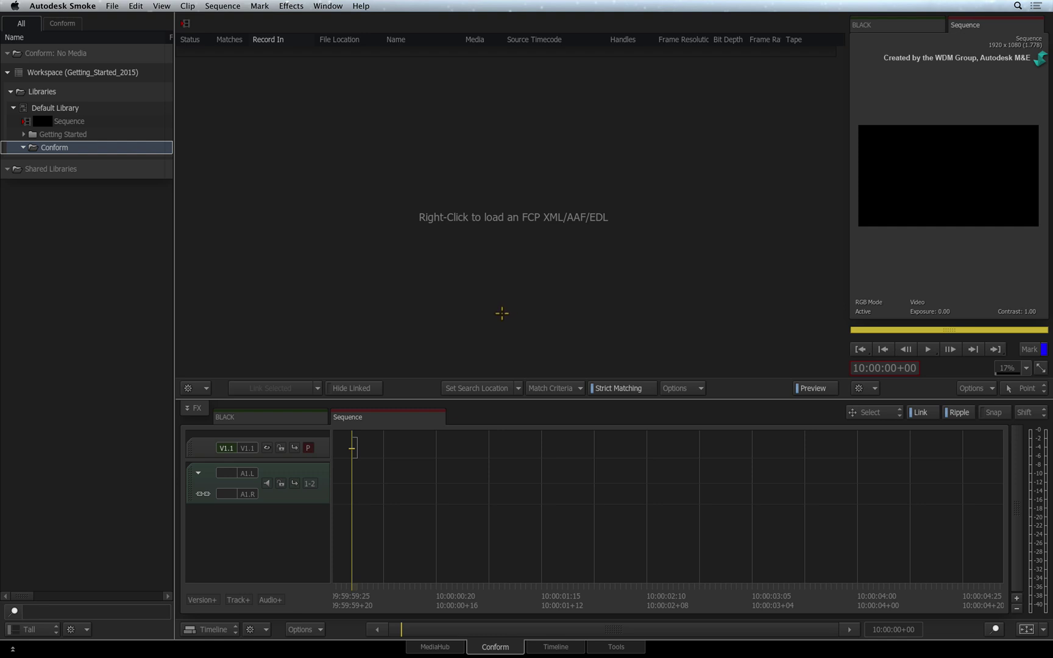
Step: Load a new FCP XML from the conform list and pick The_London_Zone.fcpxml
right_click(504, 313)
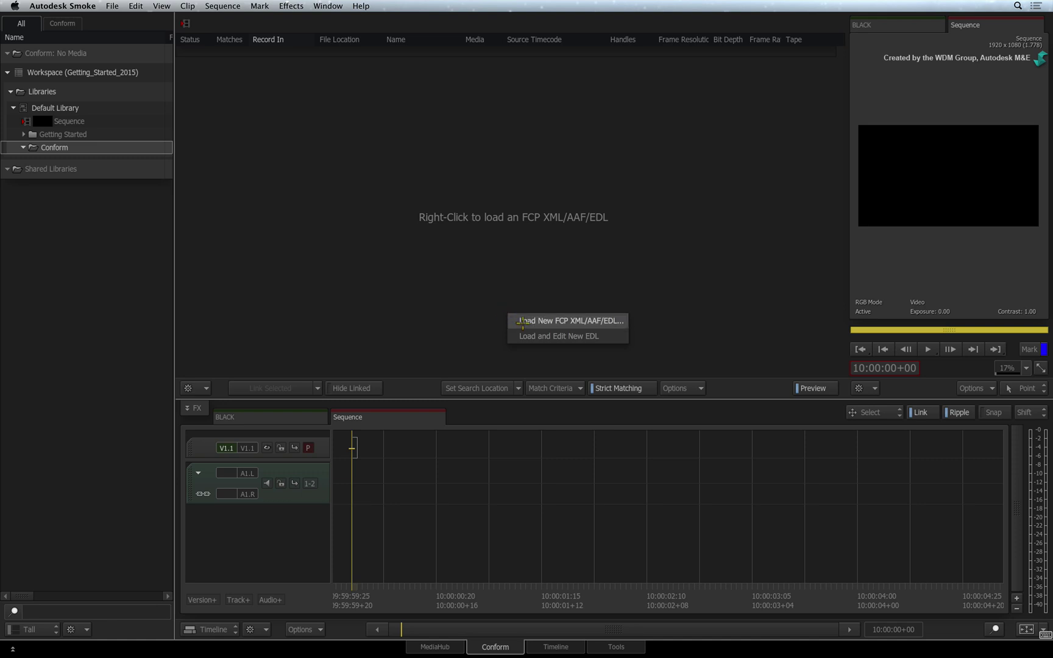
click(522, 320)
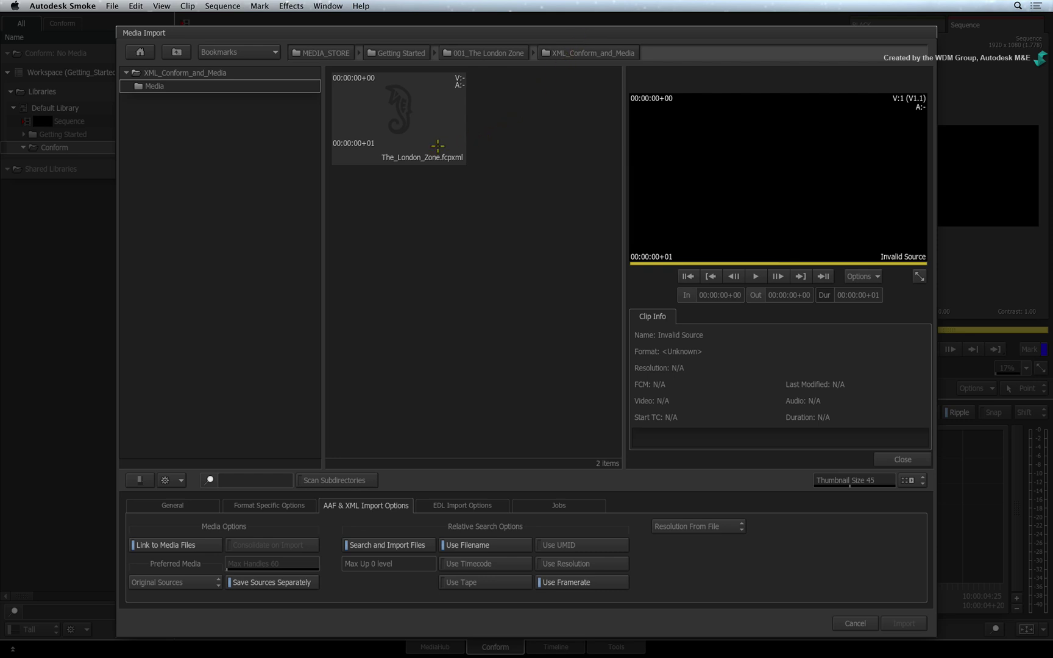
click(358, 152)
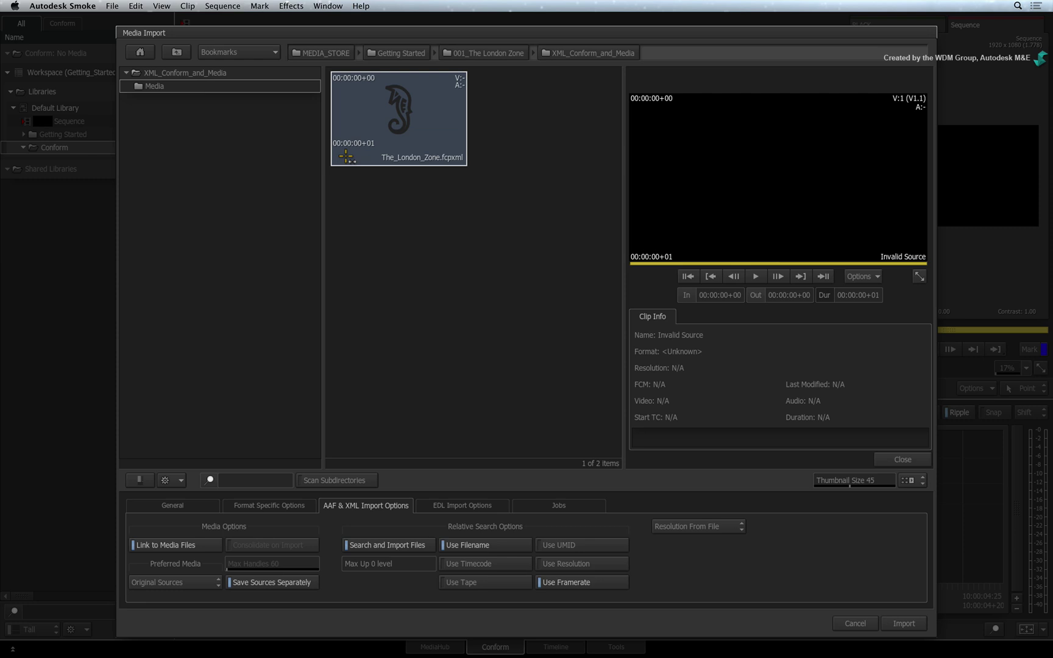
Step: Turn off Cache Source Media in the General import options
click(196, 505)
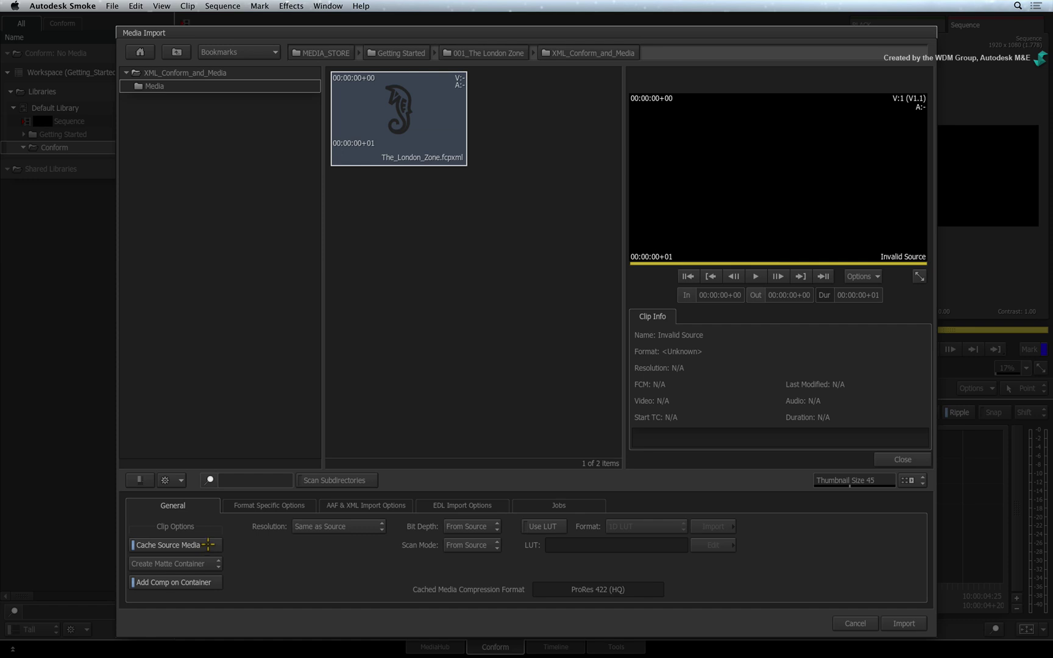
click(209, 545)
Step: Show the AAF & XML Import Options to review media linking by filename and frame rate
click(340, 506)
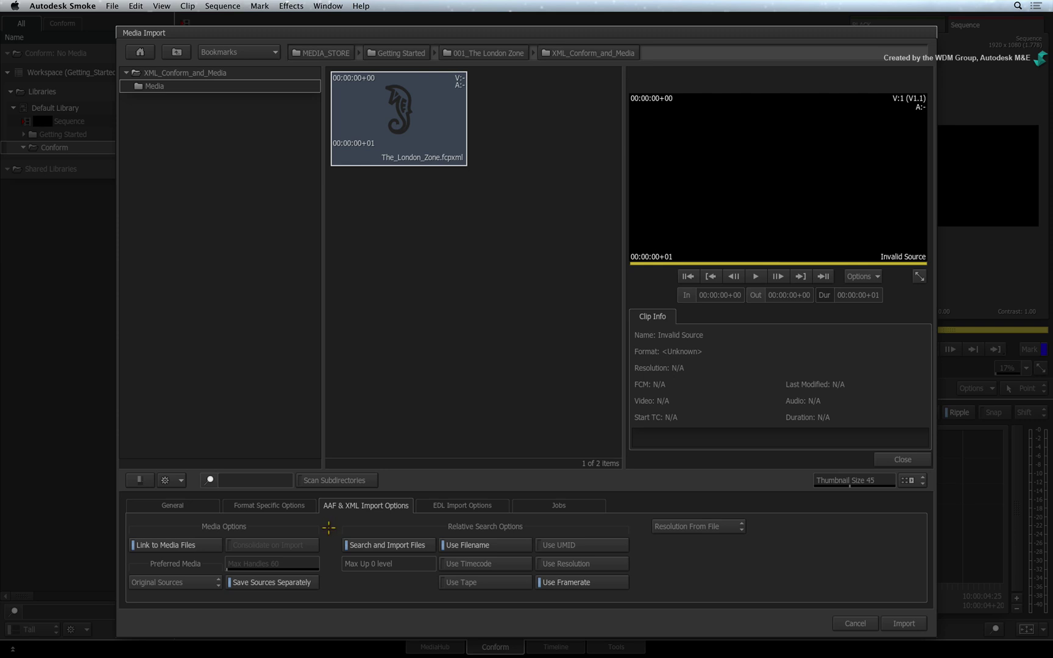
Step: Keep Search and Import Files enabled and set Preferred Media to Offline Intermediates
click(384, 544)
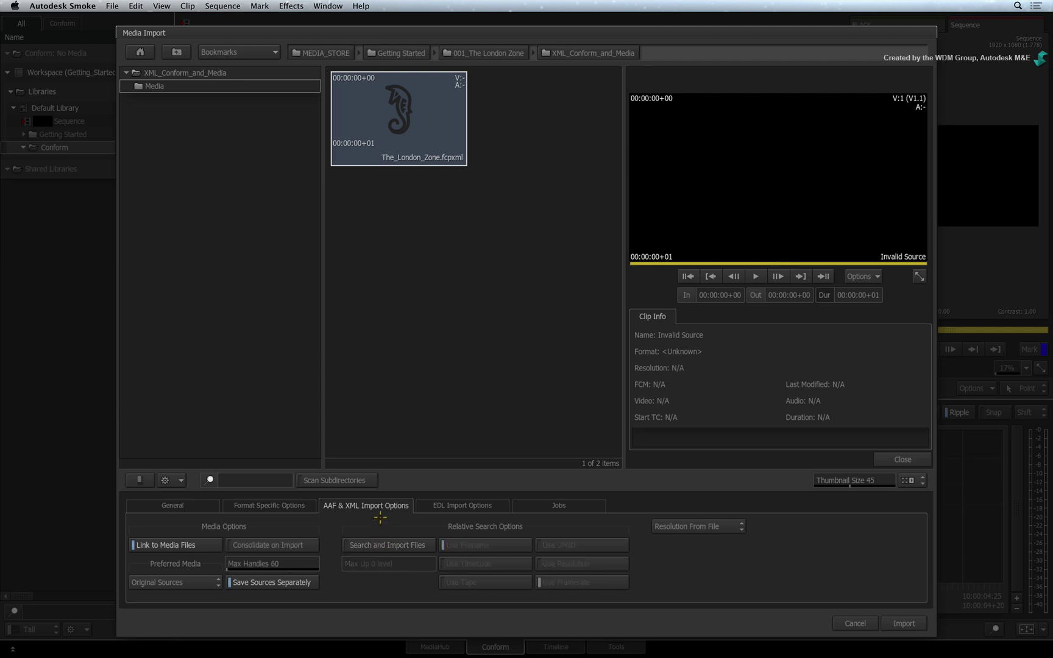
click(376, 545)
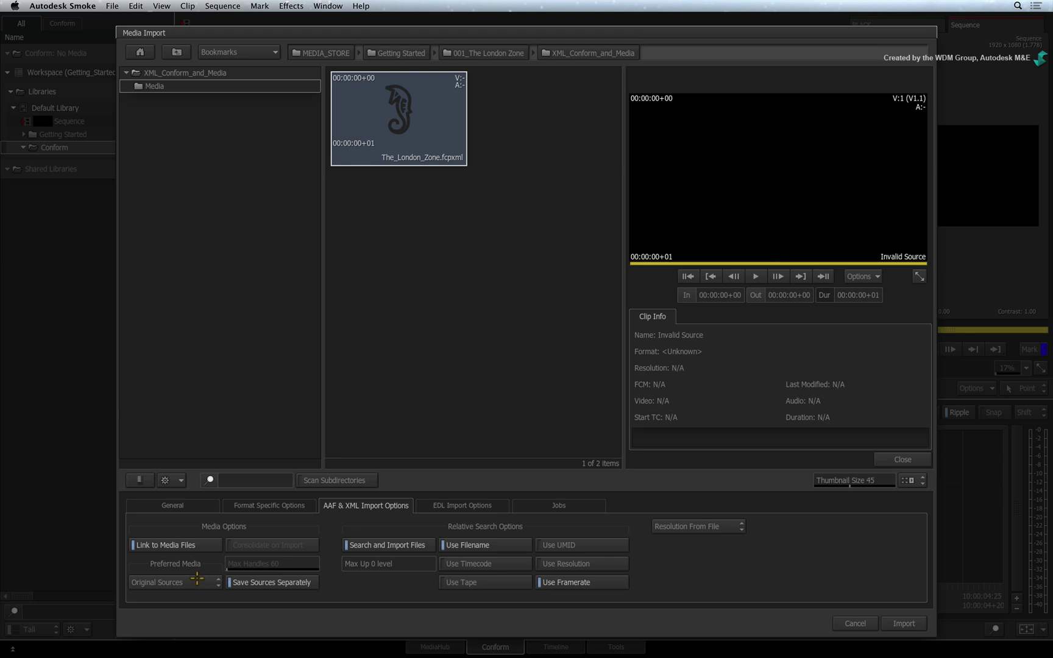
click(197, 580)
Step: Import The_London_Zone with Original Sources preferred, then scrub from Big Ben to Piccadilly Circus and back
click(207, 580)
click(896, 623)
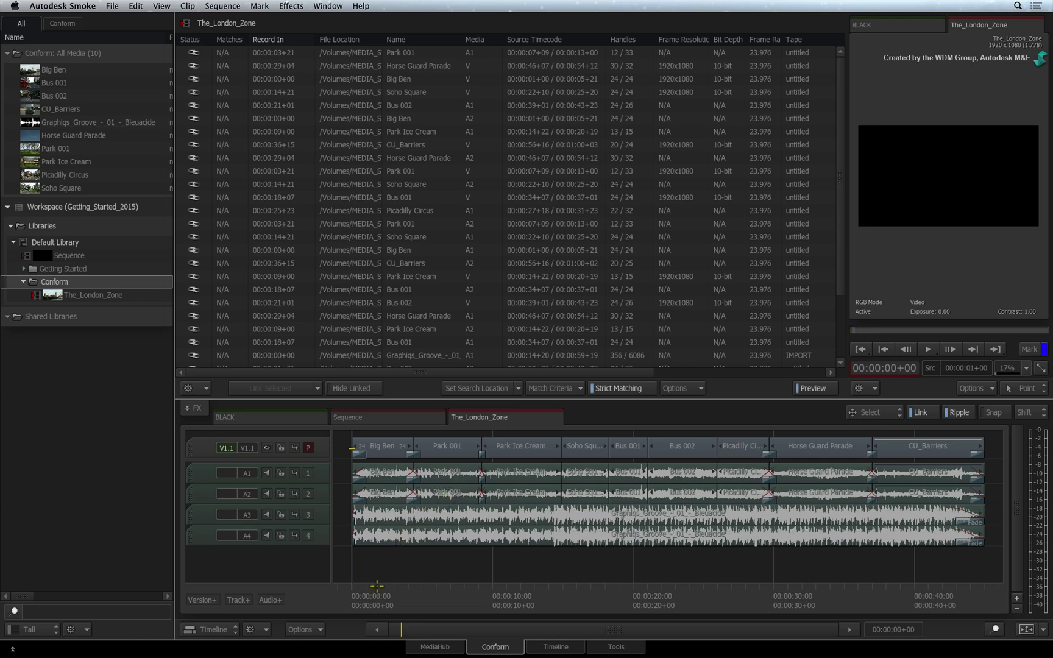
click(394, 588)
drag(427, 579, 768, 578)
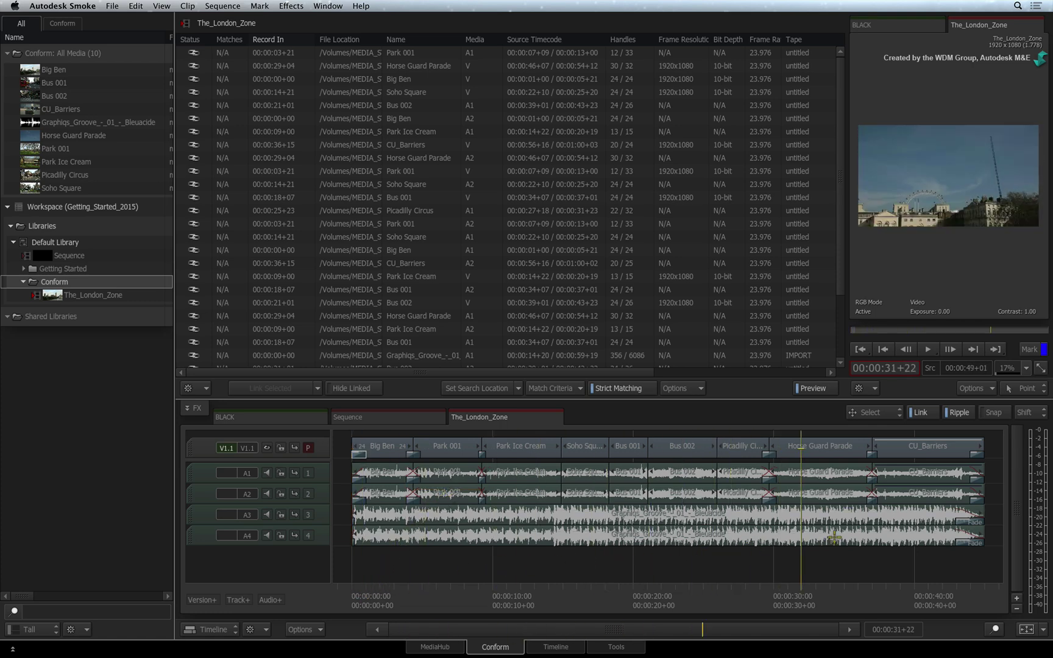
drag(730, 536, 378, 532)
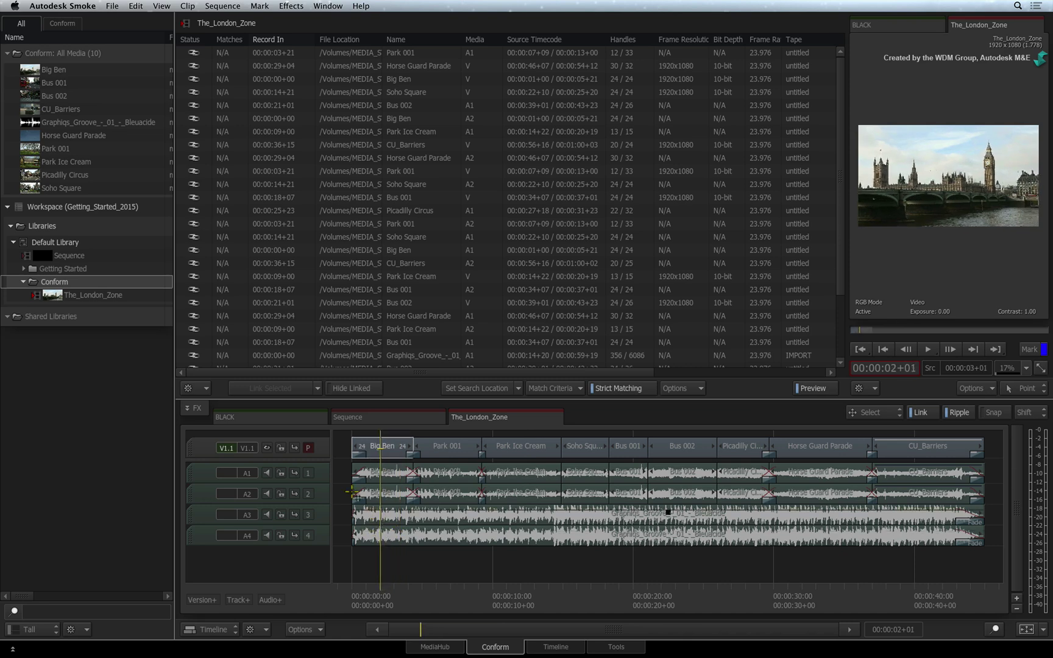
Step: Preview Big Ben, Park 001, Park Ice Cream, Bus 002 and Bus 001 entries to confirm they're linked
click(138, 293)
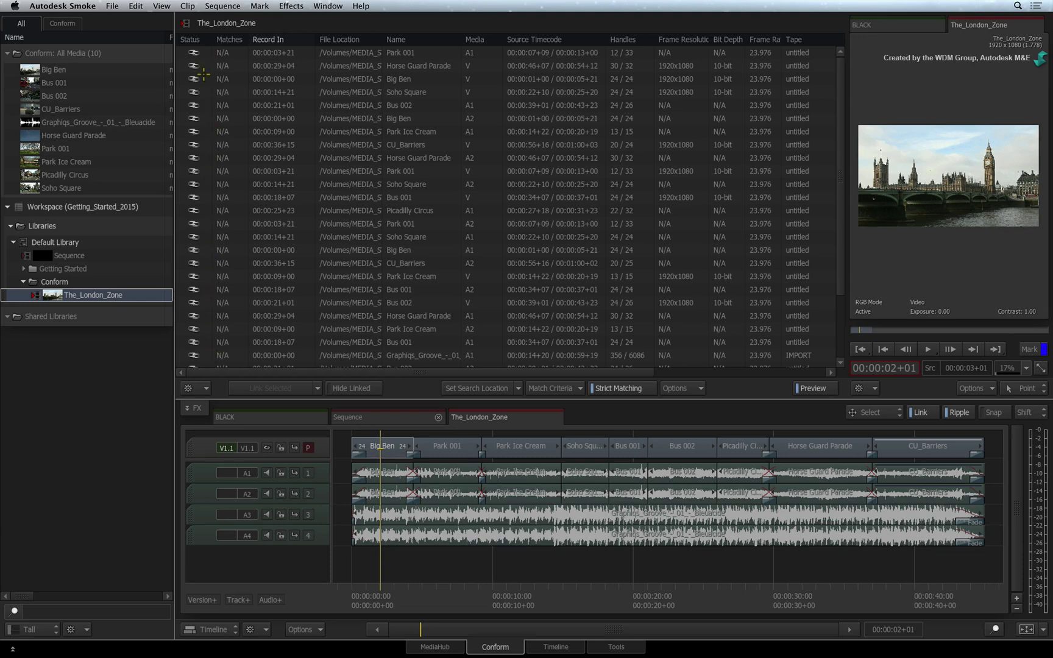
click(411, 79)
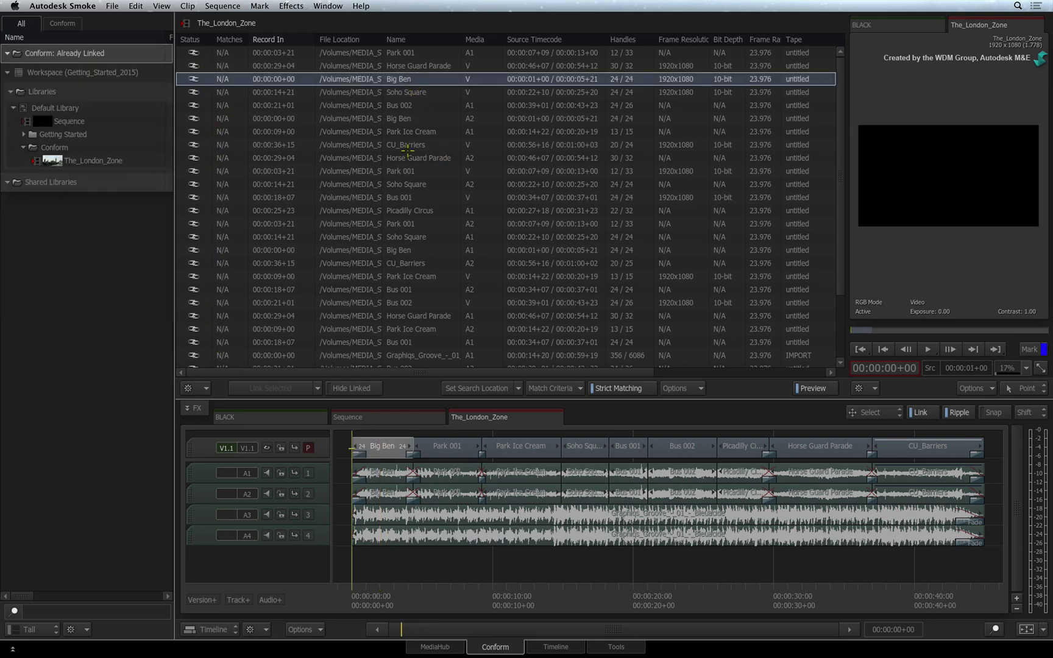
click(409, 171)
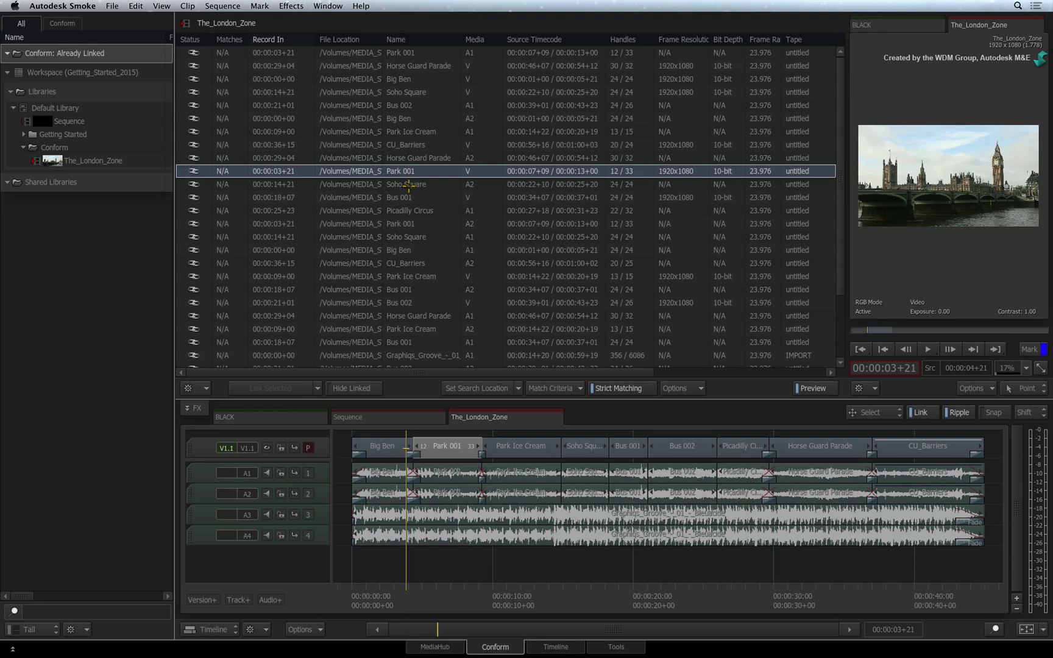
click(401, 277)
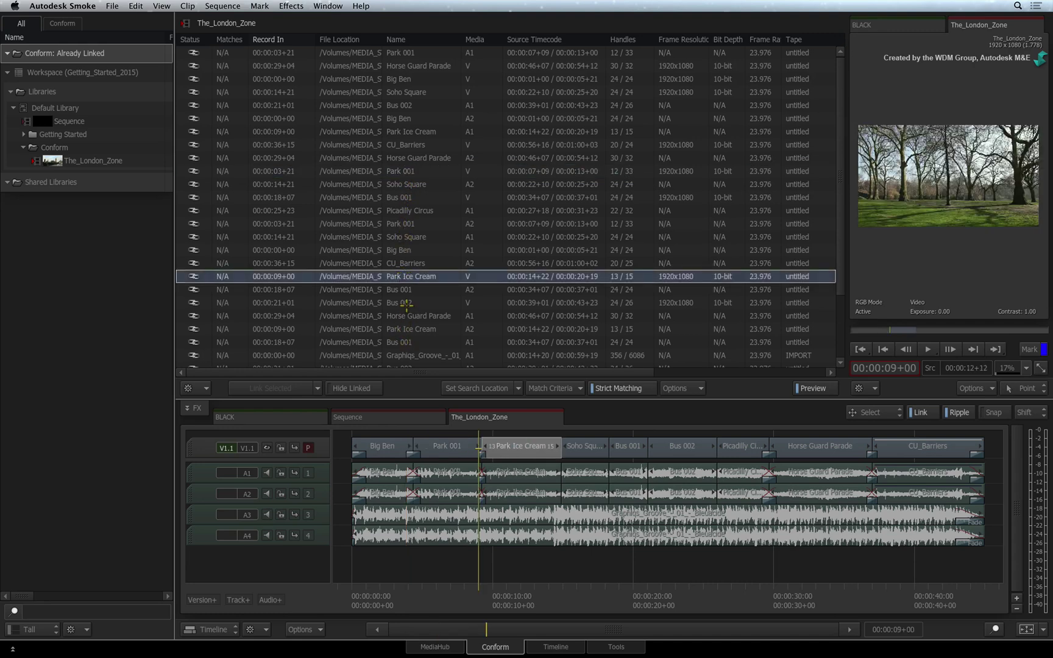
click(405, 303)
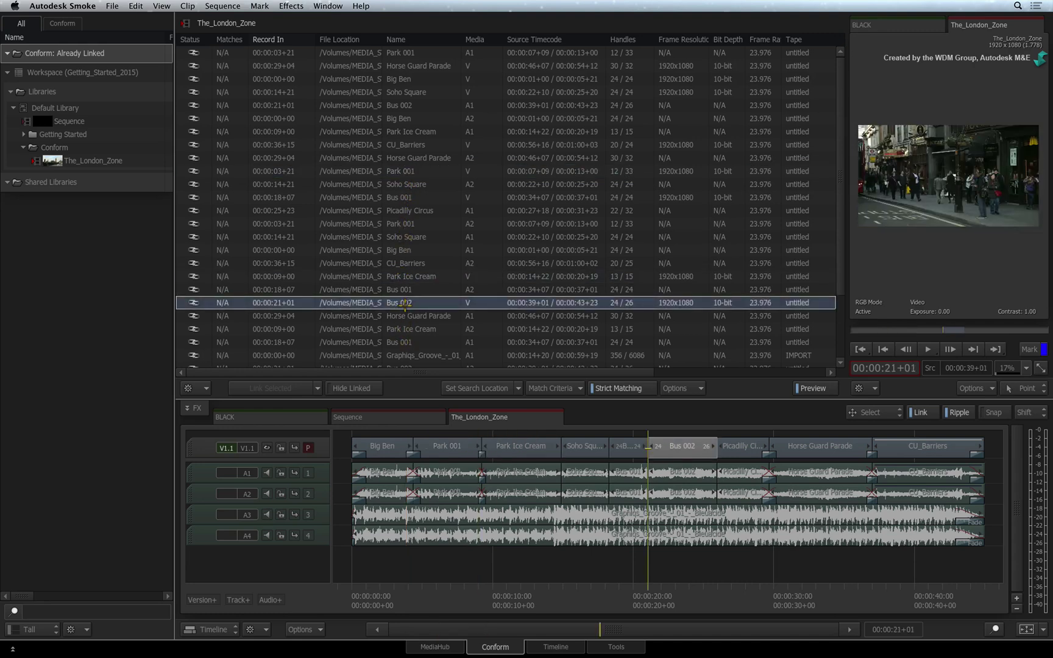
click(405, 290)
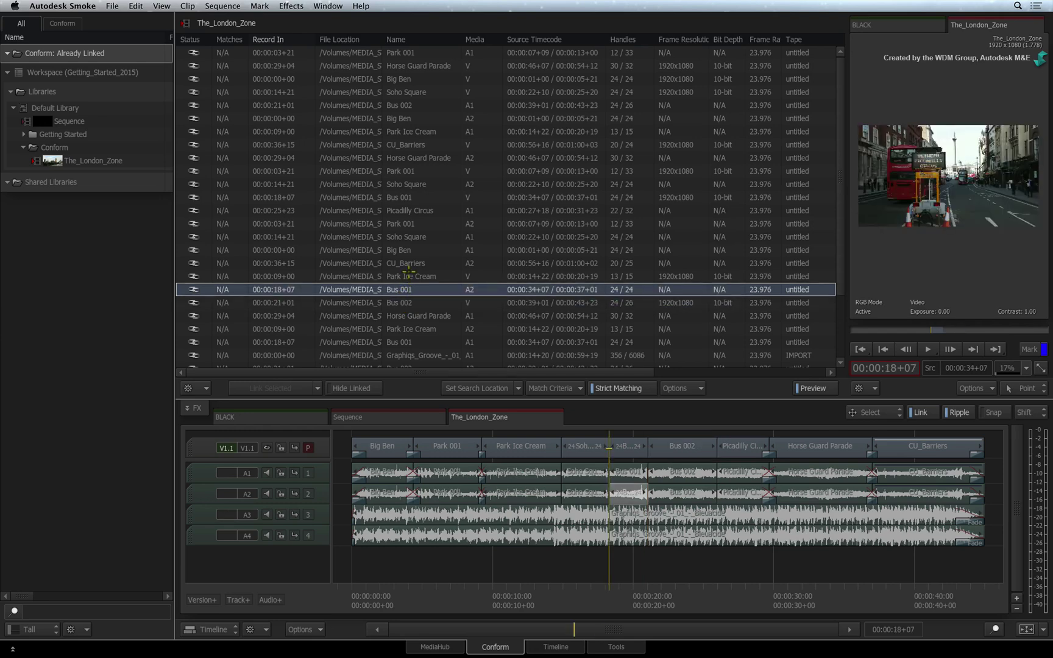
click(406, 197)
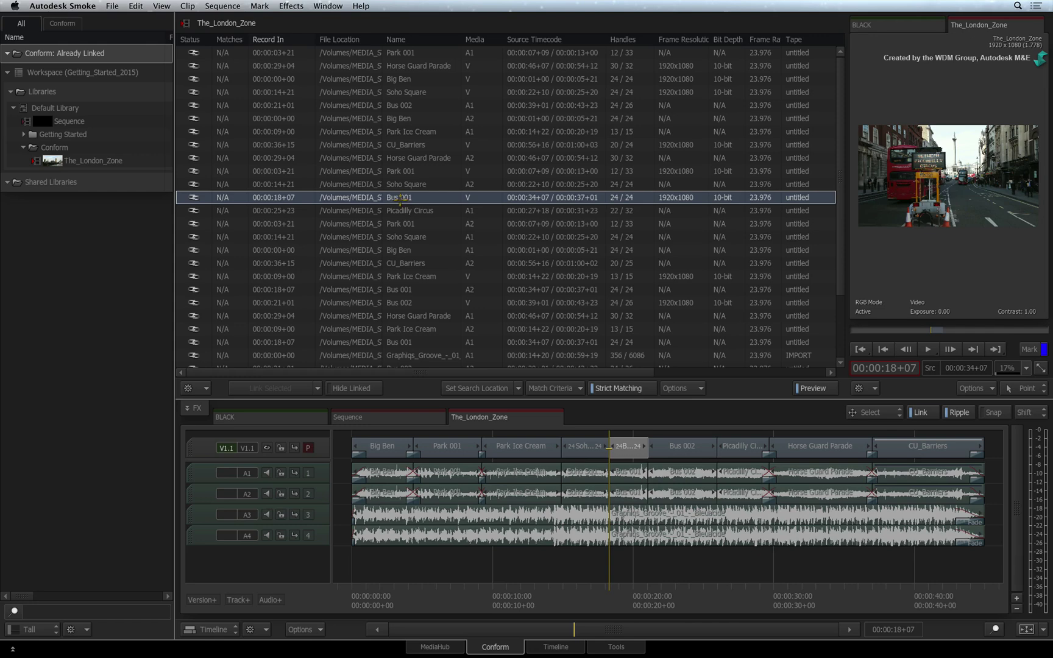
Step: Scrub The_London_Zone in the Timeline through its Big Ben, park and bus shots
click(532, 646)
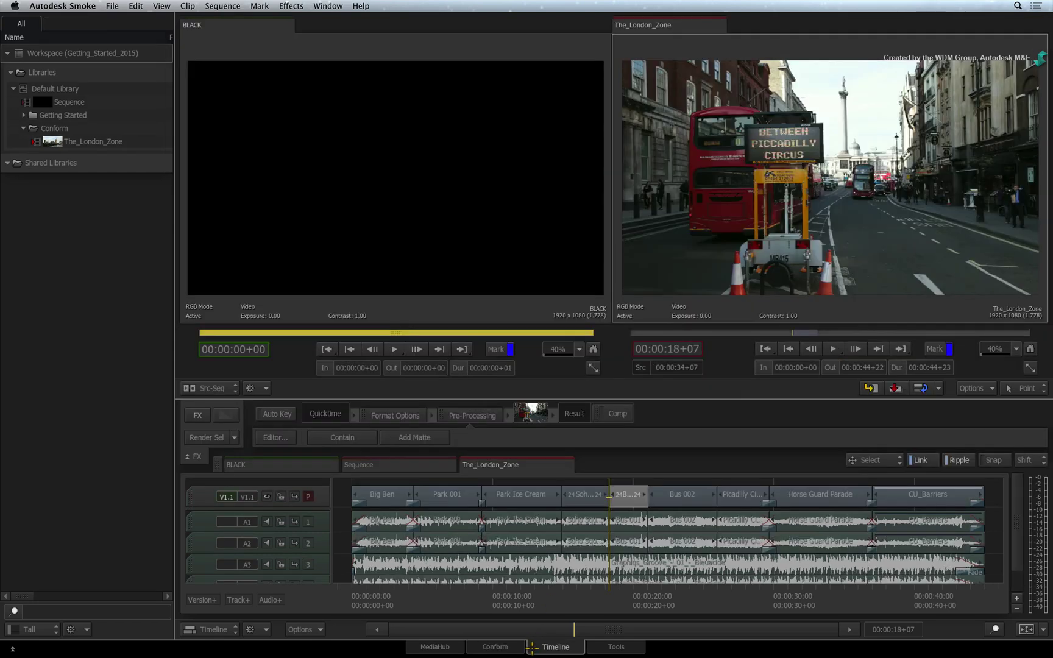
drag(594, 608, 408, 605)
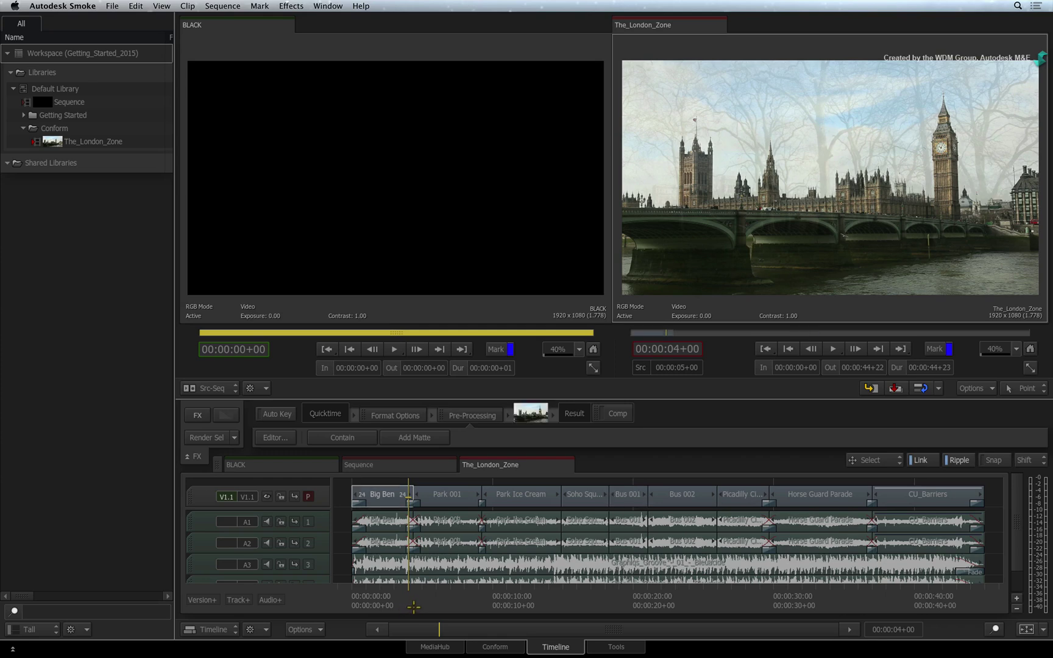
drag(408, 605, 674, 547)
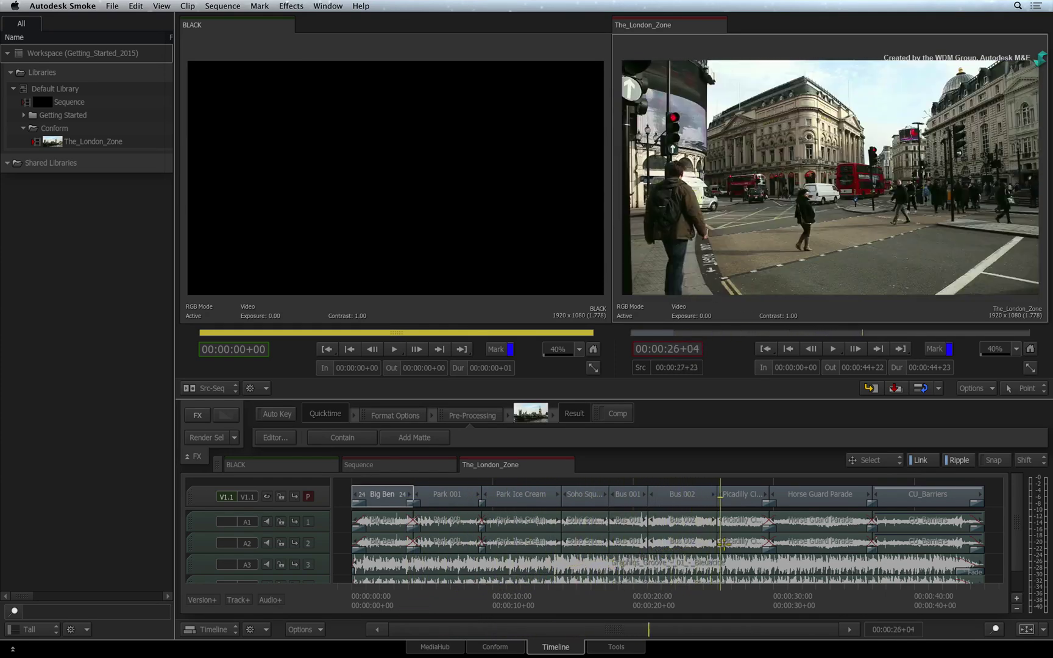
mouse_move(673, 548)
mouse_down()
mouse_move(891, 525)
mouse_move(379, 512)
mouse_up()
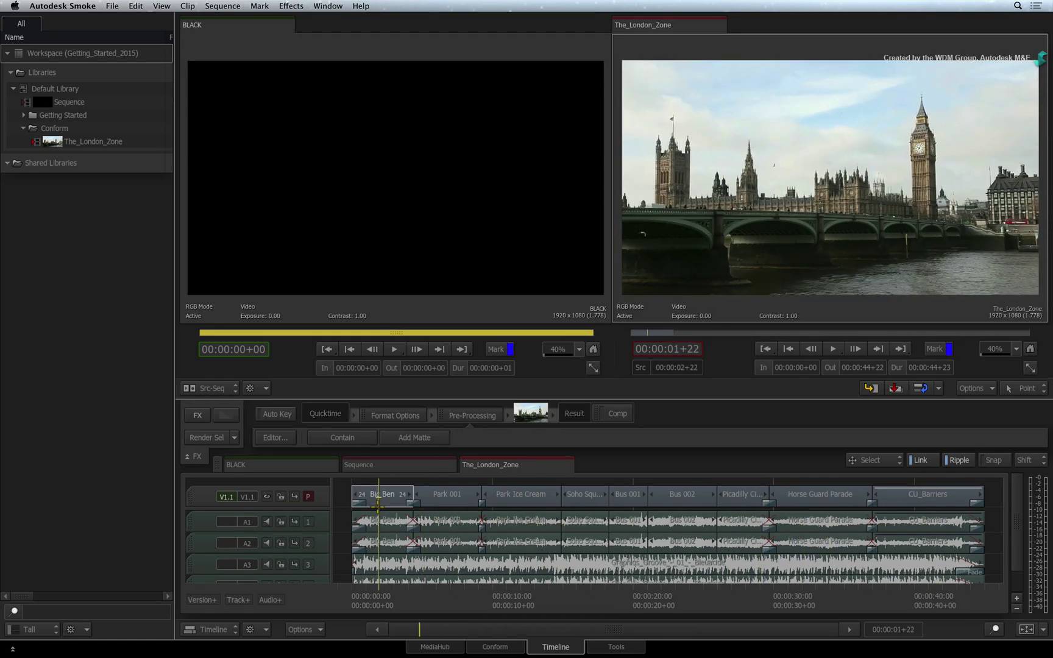